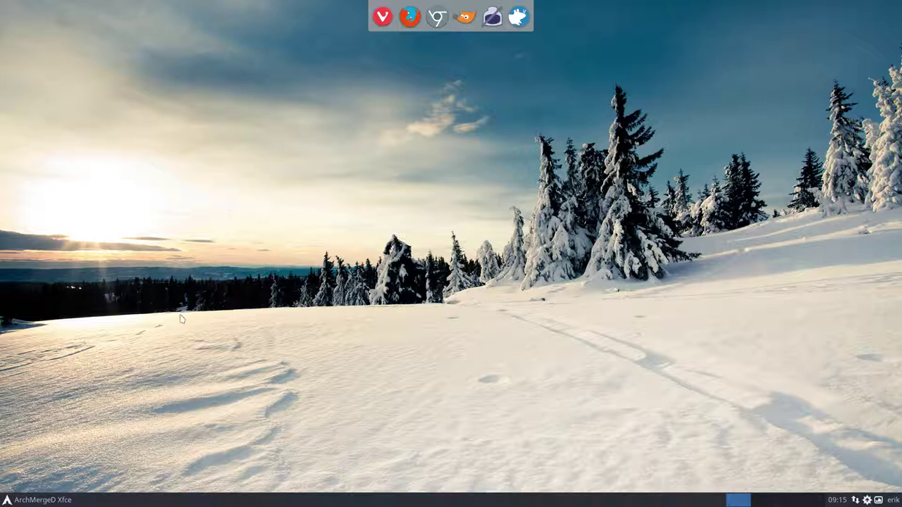
Browse the applications menu's Recently Used, All and Settings categories, then dismiss it
click(34, 500)
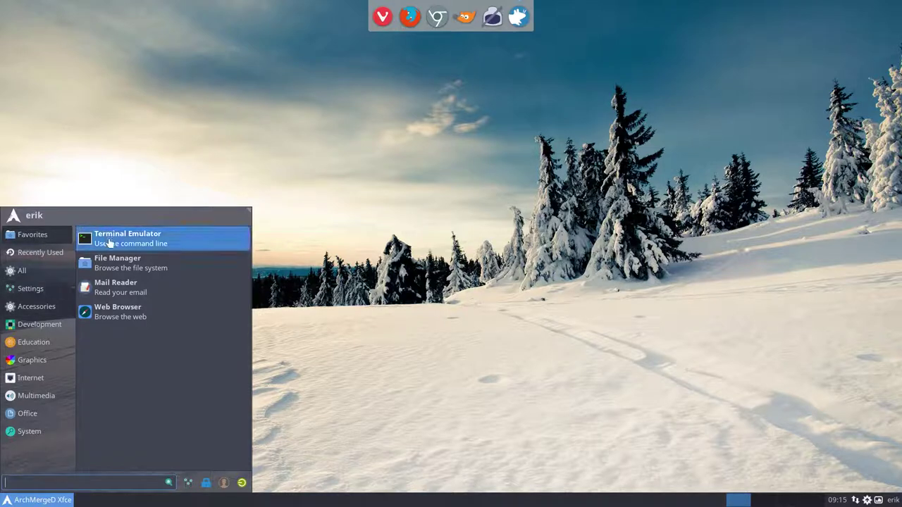
click(36, 252)
click(37, 271)
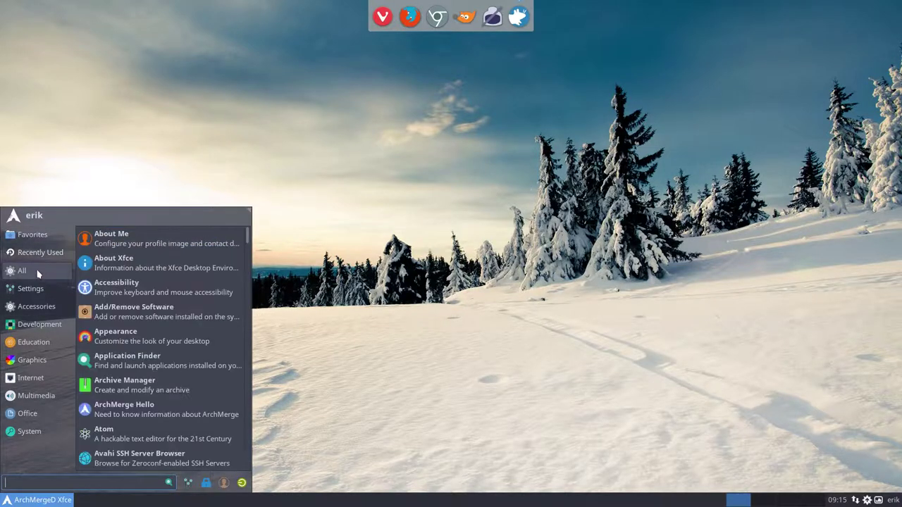
click(38, 288)
click(632, 243)
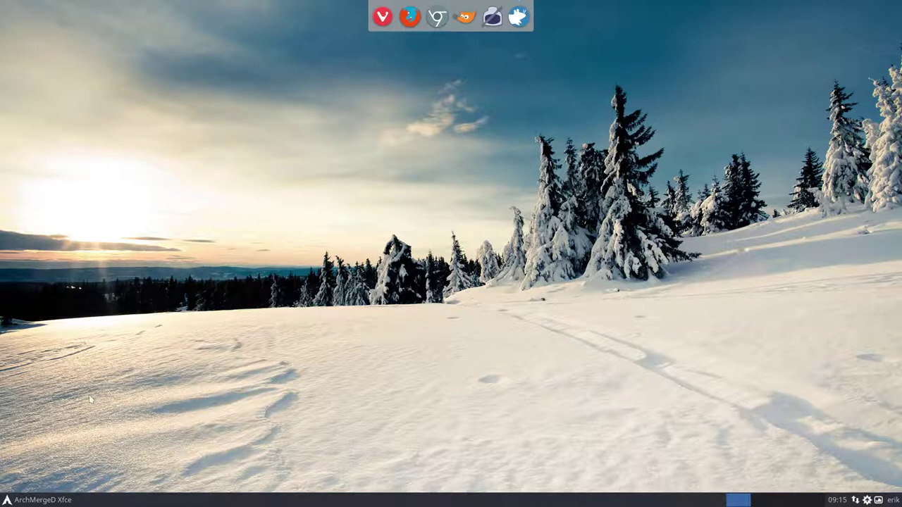
In the file manager, open the amd-xfce folder, select the conkyzen install script, then close the window
click(44, 501)
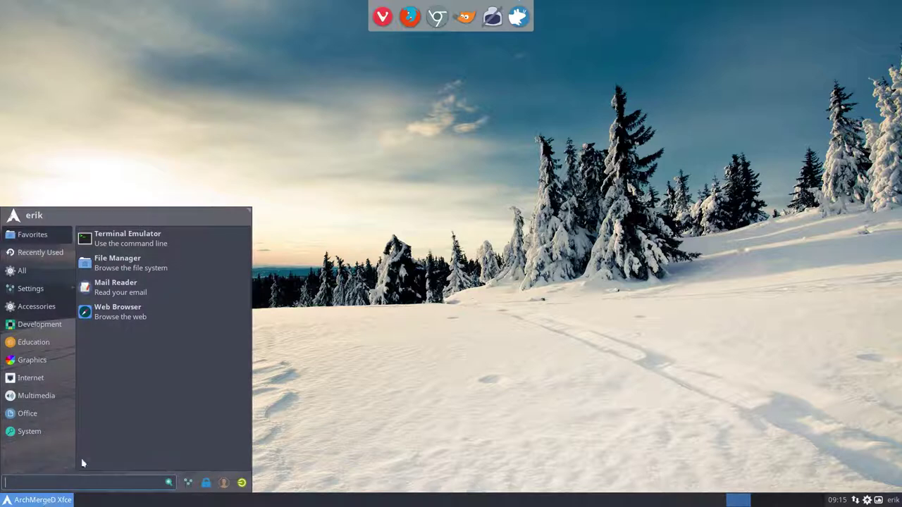
click(117, 266)
double_click(343, 224)
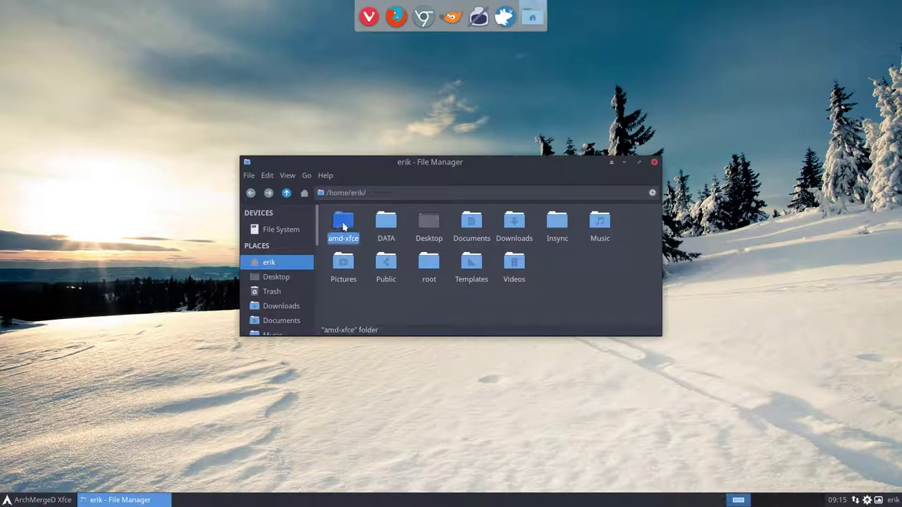
double_click(517, 167)
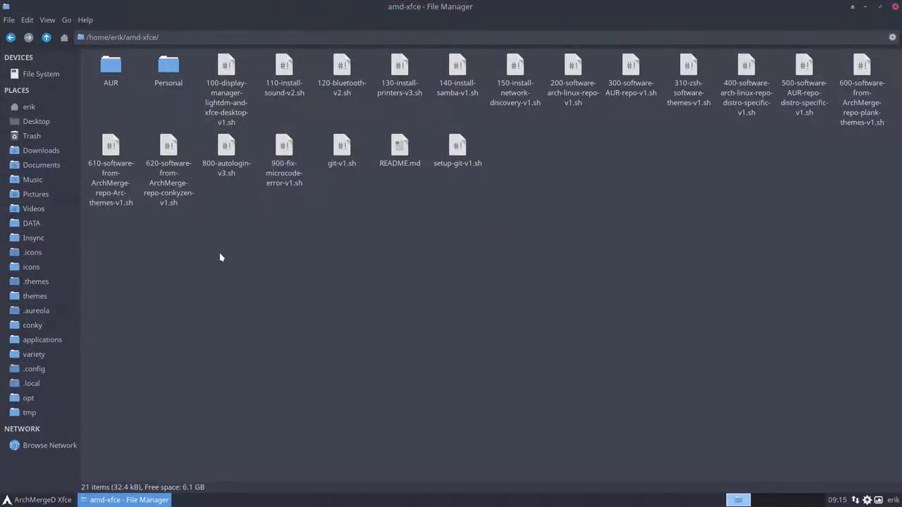
click(169, 148)
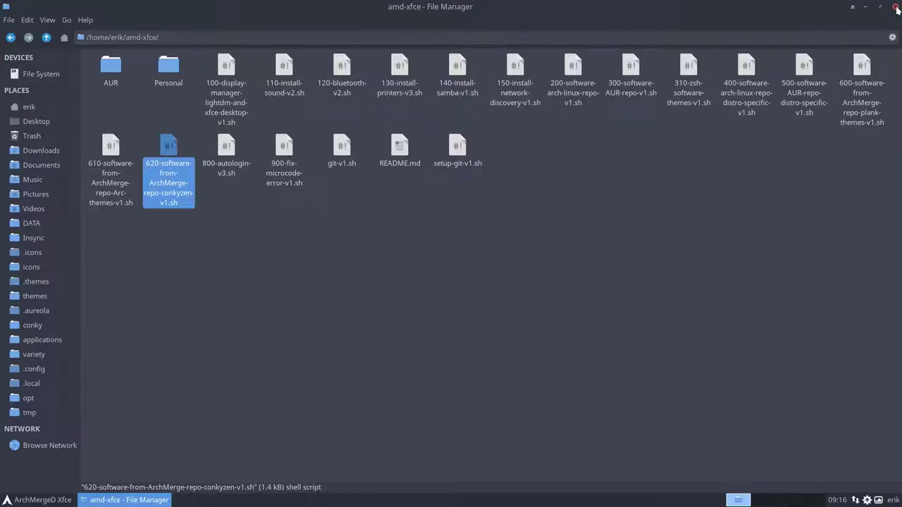
click(896, 8)
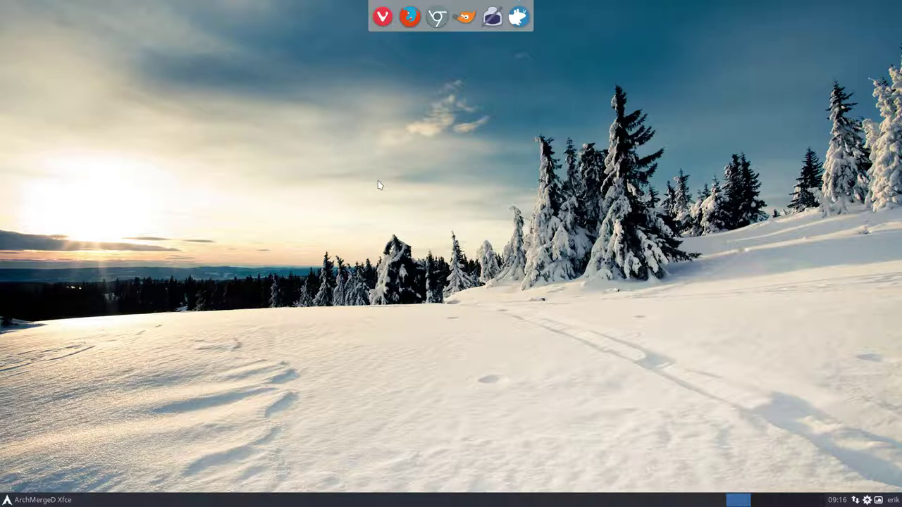
Open Pamac from the tray and list the archmergelinux_repo packages under Repositories
click(867, 500)
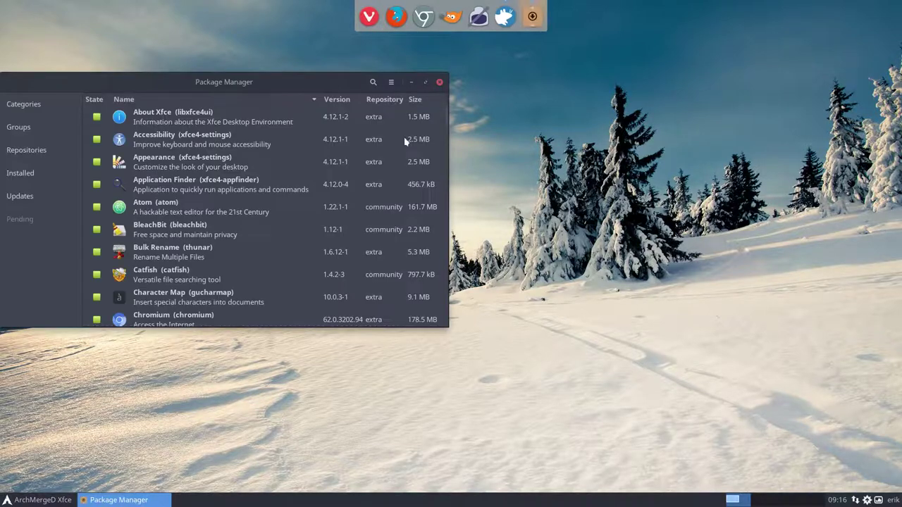
drag(272, 78, 447, 89)
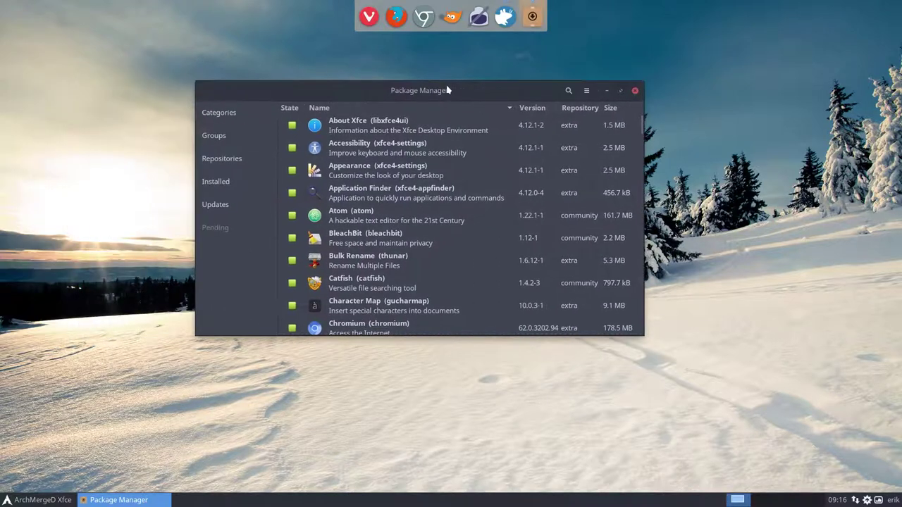
click(219, 115)
click(205, 90)
click(226, 141)
click(205, 91)
click(228, 159)
click(227, 206)
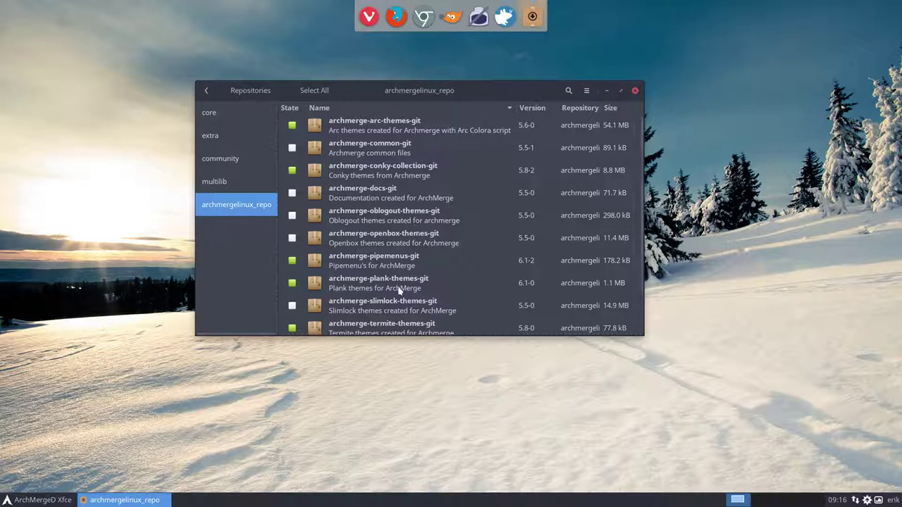
Scroll through the repo list, pointing out archmerge-tint2-themes-git and archmerge-wallpapers-git
scroll(399, 290, down, 2)
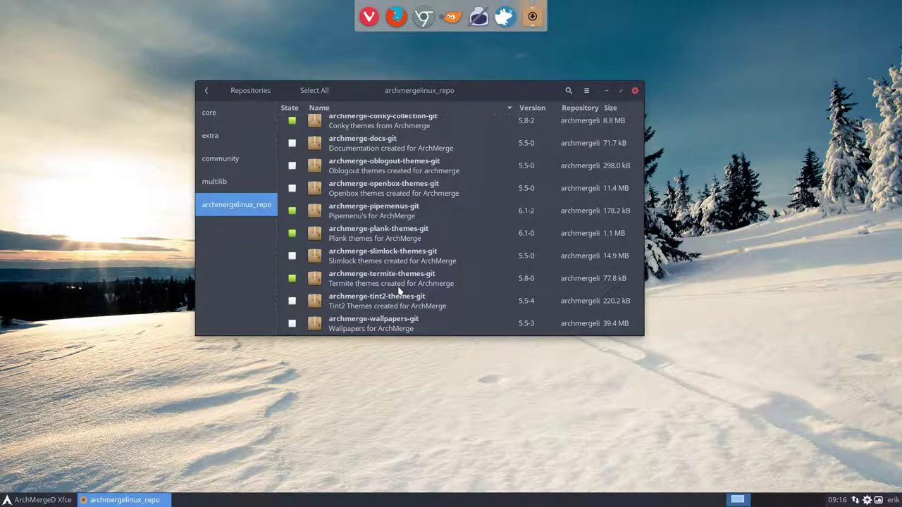
click(381, 304)
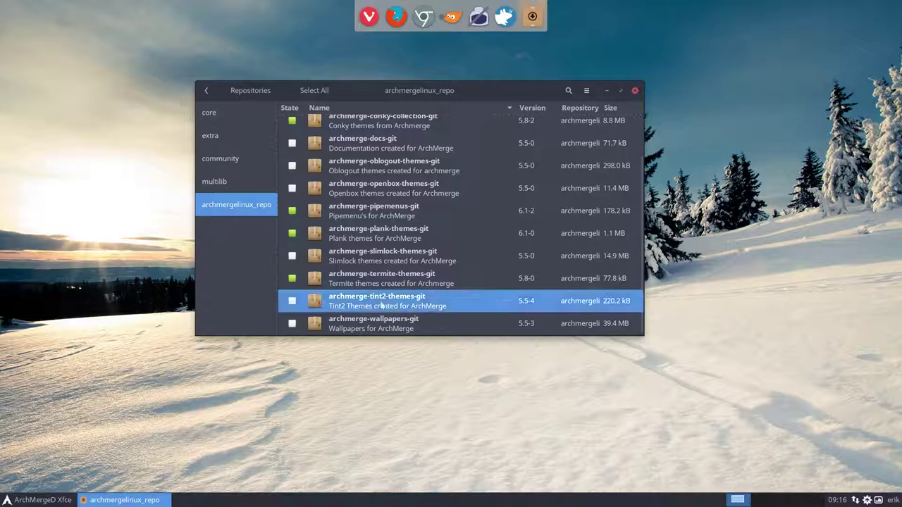
click(348, 330)
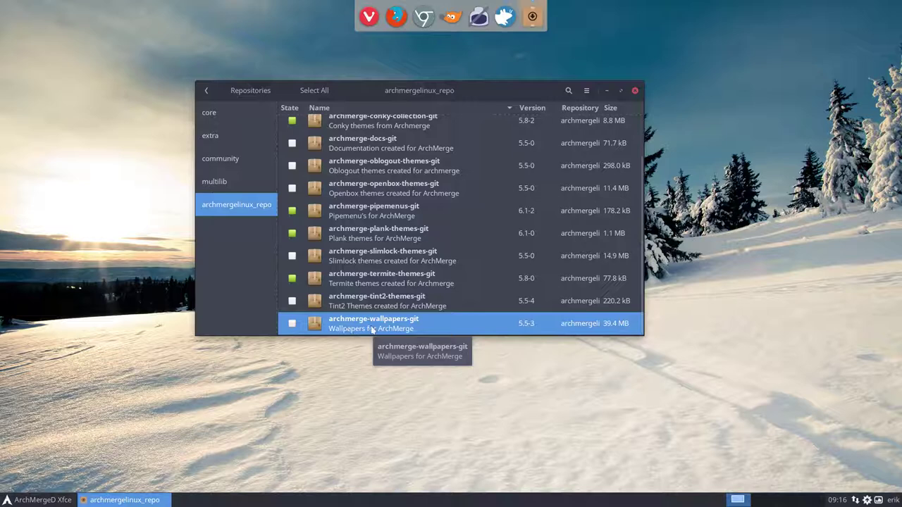
scroll(352, 184, up, 2)
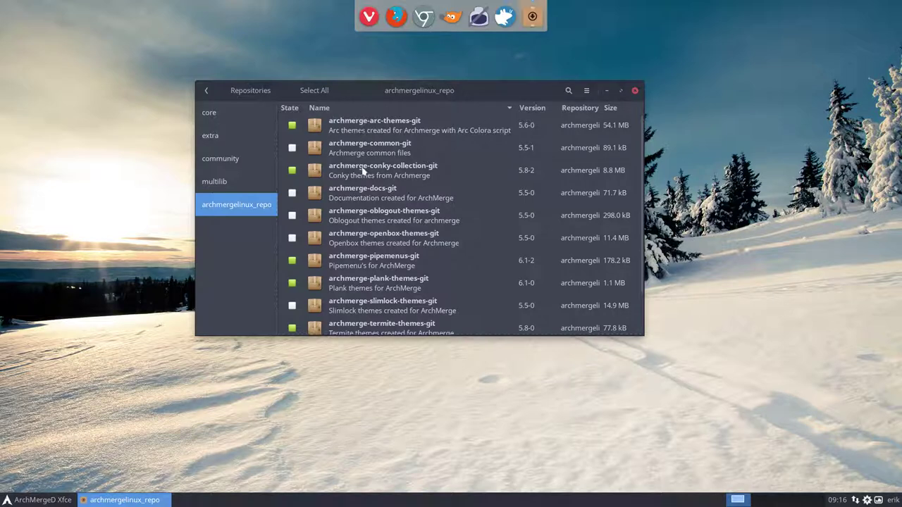
Show archmerge-conky-collection-git's installed files and highlight their /etc/xdg/conky location
click(363, 170)
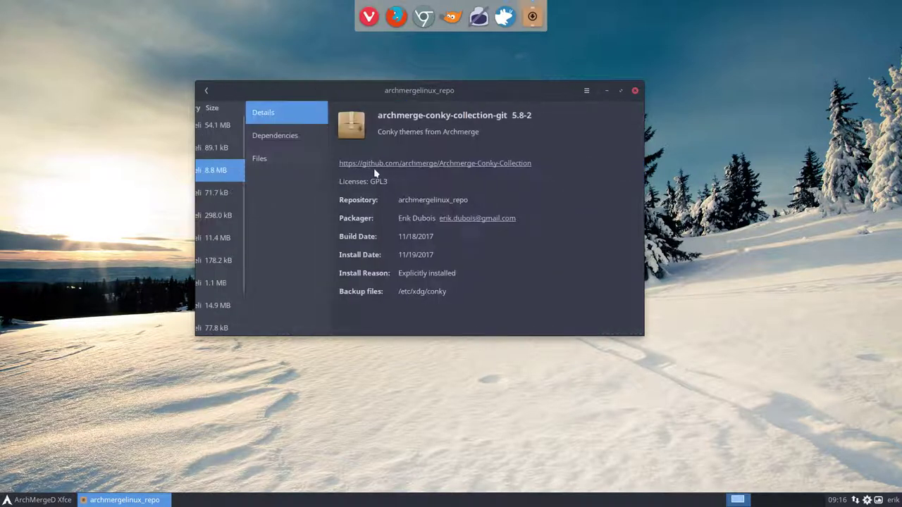
double_click(372, 171)
click(227, 159)
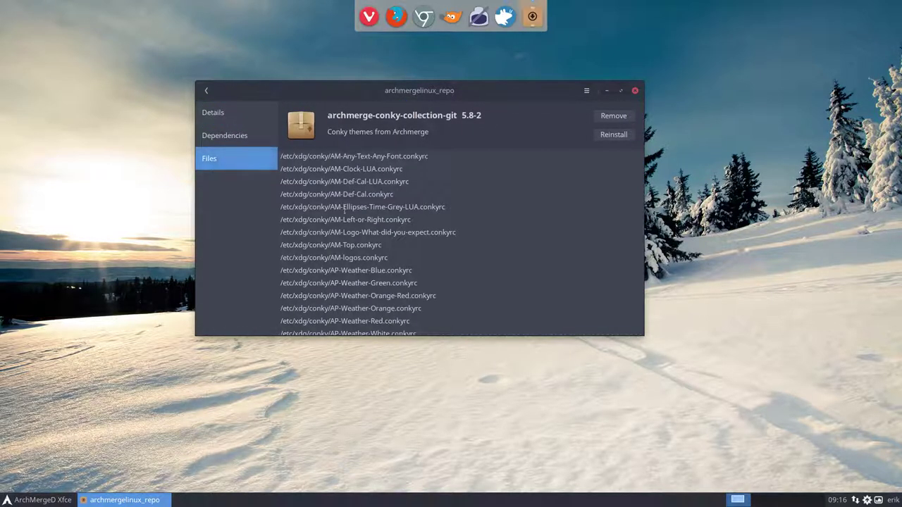
drag(281, 182, 428, 183)
click(281, 181)
drag(280, 181, 312, 182)
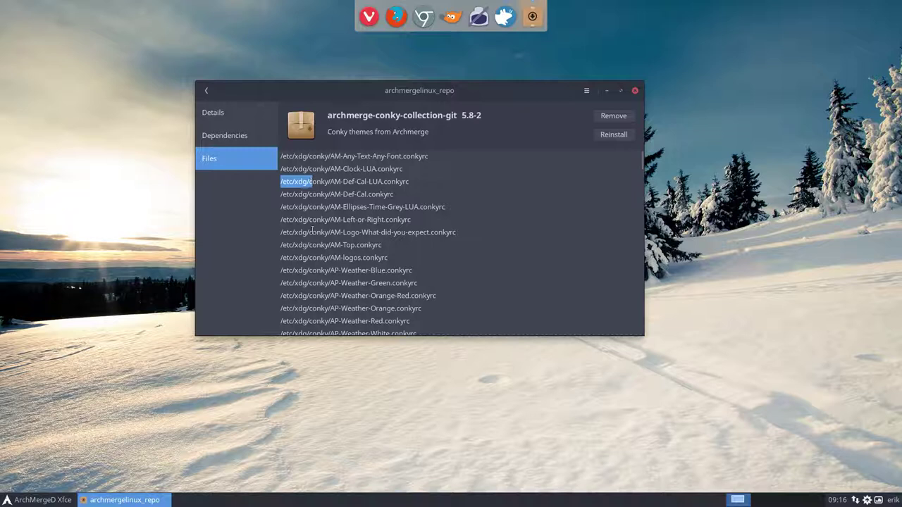
scroll(408, 231, down, 5)
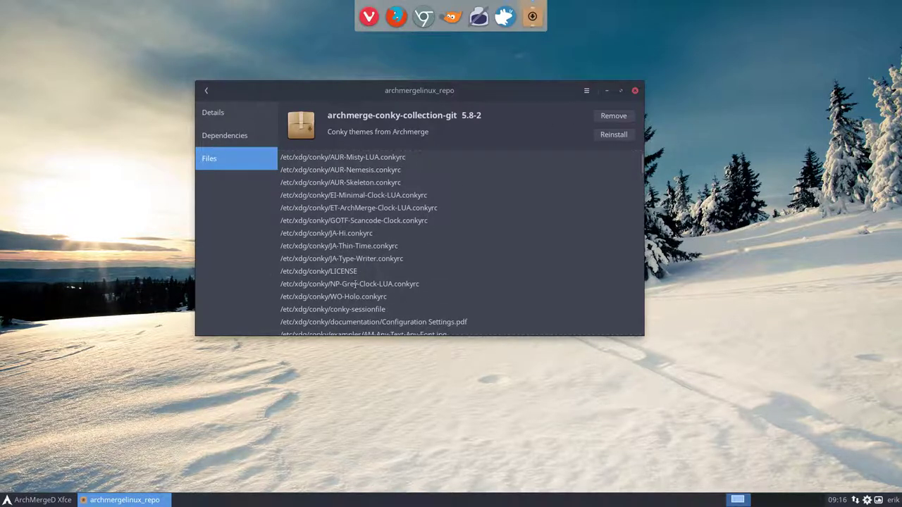
Close Pamac, then select all files in /etc/xdg/conky in the file manager
click(636, 91)
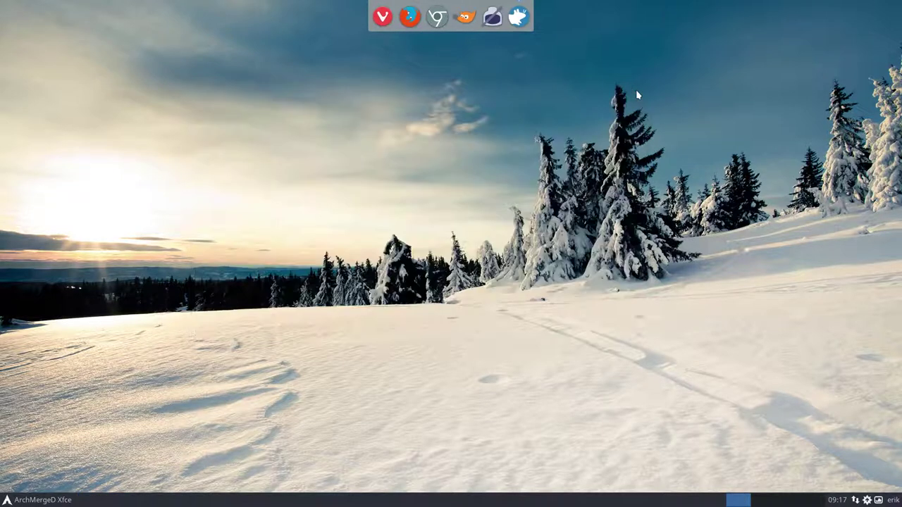
click(54, 500)
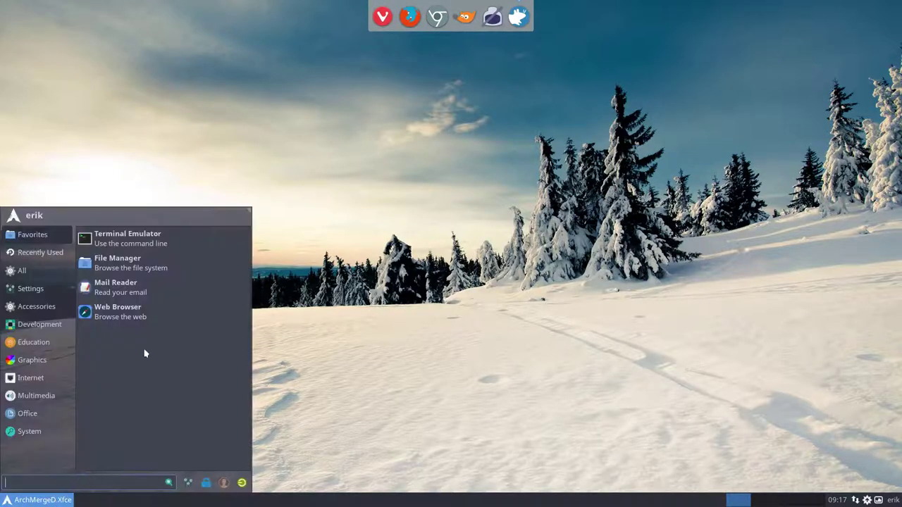
click(124, 269)
click(41, 74)
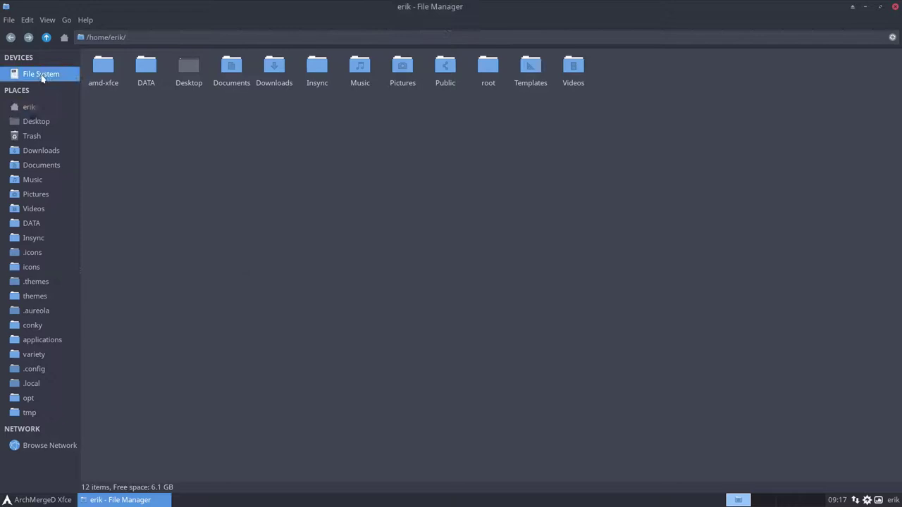
double_click(174, 68)
text(xdg)
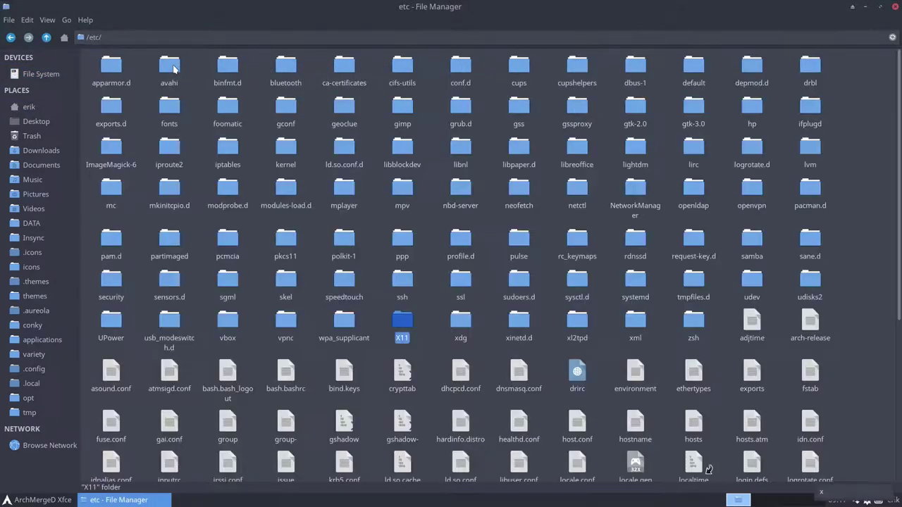
double_click(455, 330)
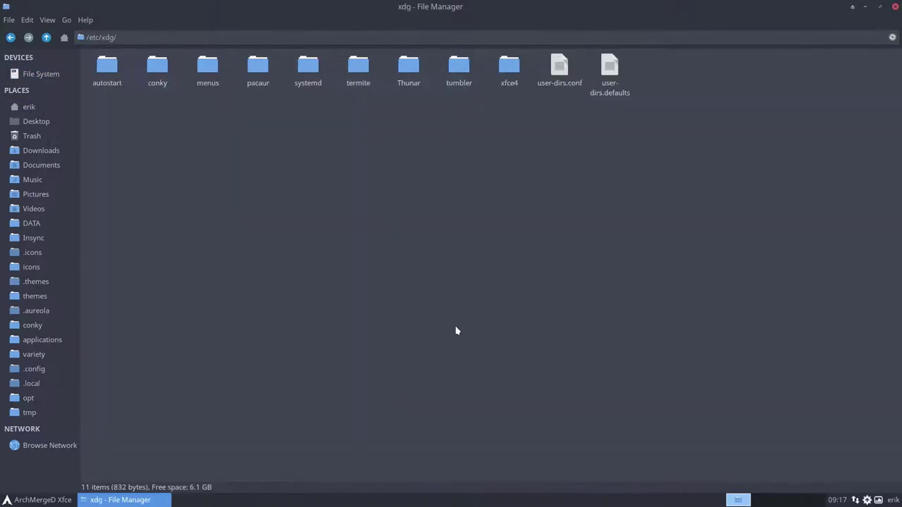
double_click(163, 68)
key(ctrl+a)
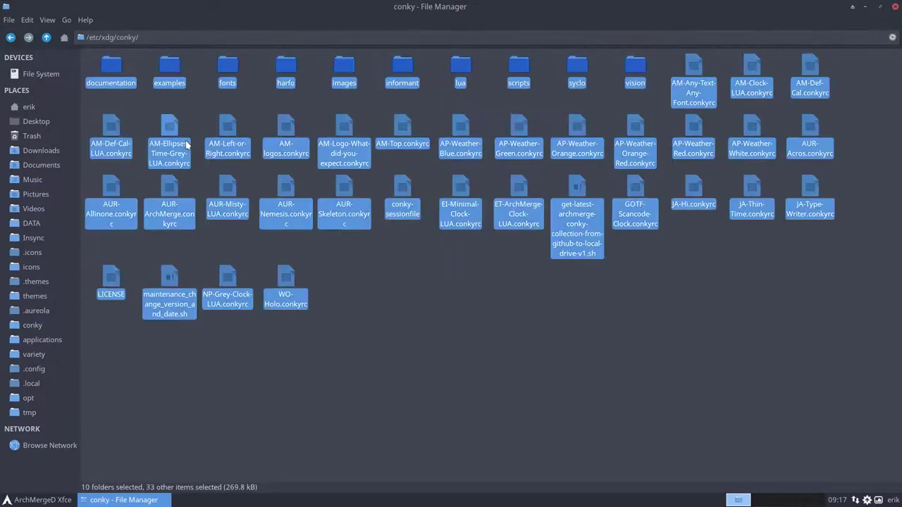
Paste the conky files into ~/.config/conky and close the file manager
click(24, 110)
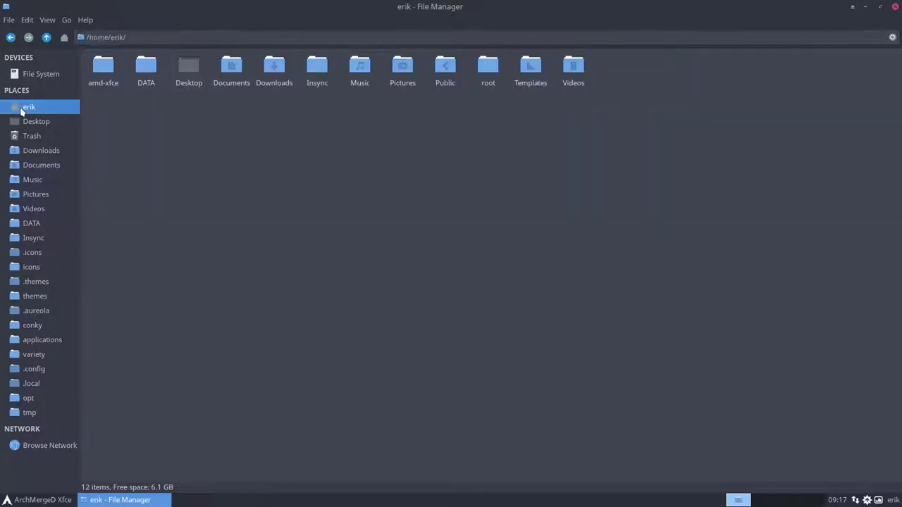
click(34, 326)
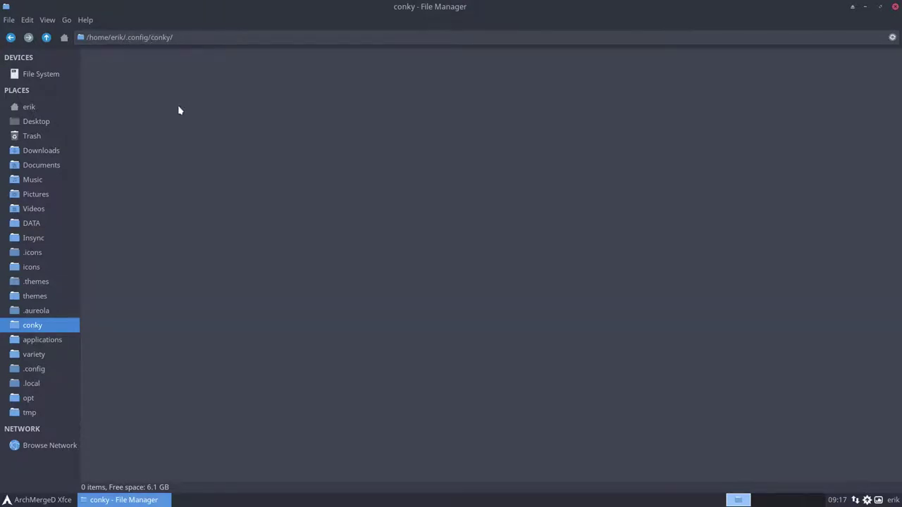
key(ctrl+a)
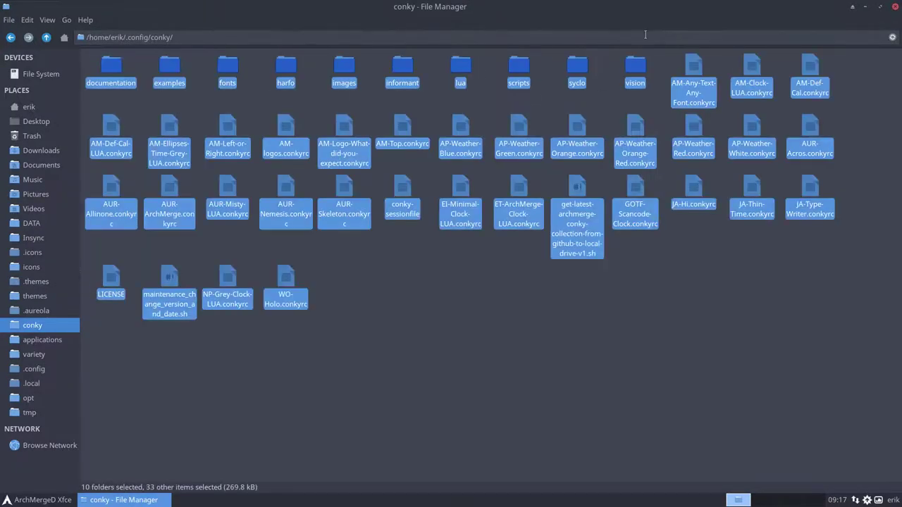
click(879, 6)
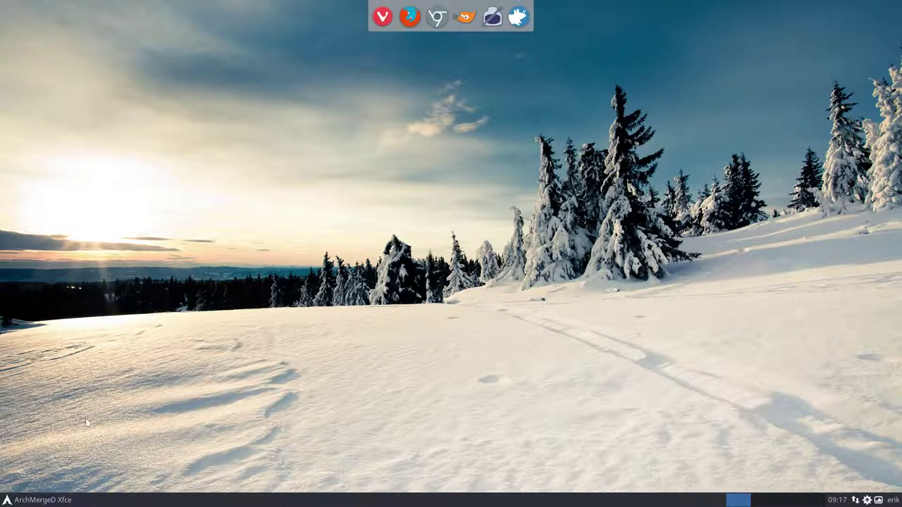
Start AP-Weather-Blue.conkyrc from Conkyzen, with the list sorted by Conky Name
right_click(258, 218)
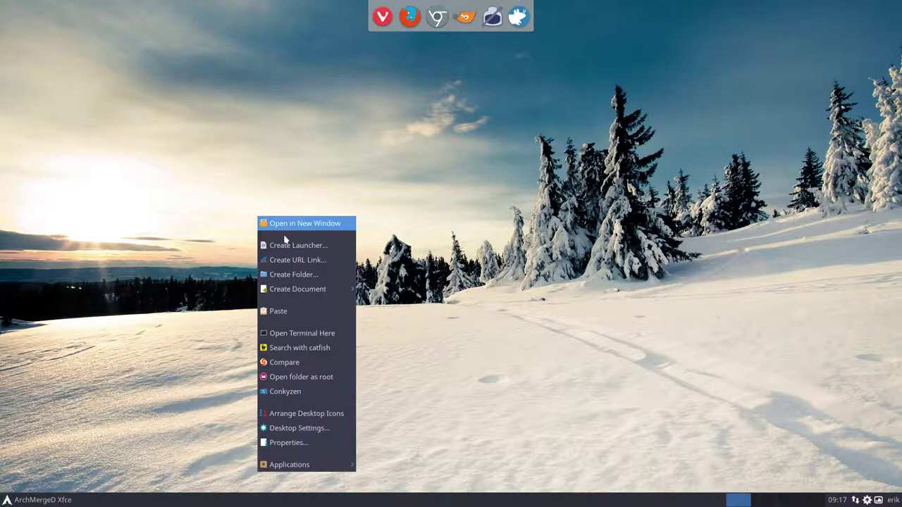
click(298, 395)
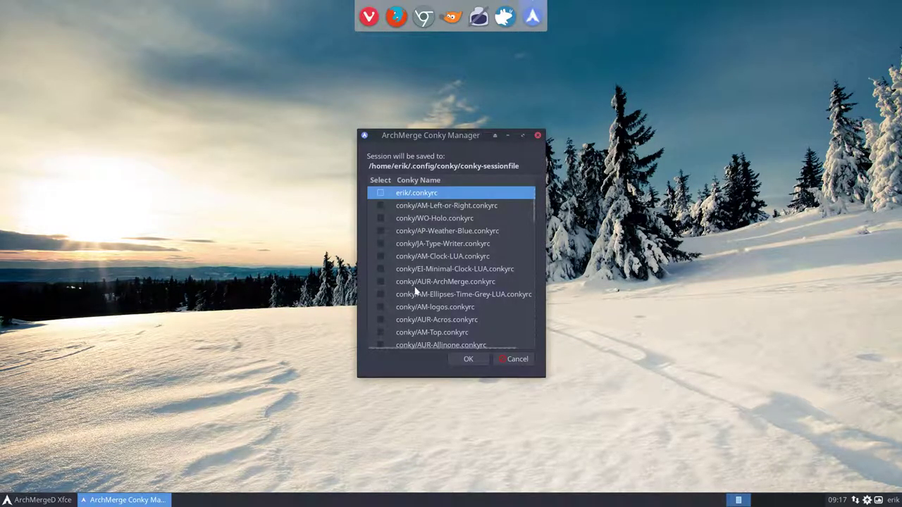
scroll(420, 324, down, 2)
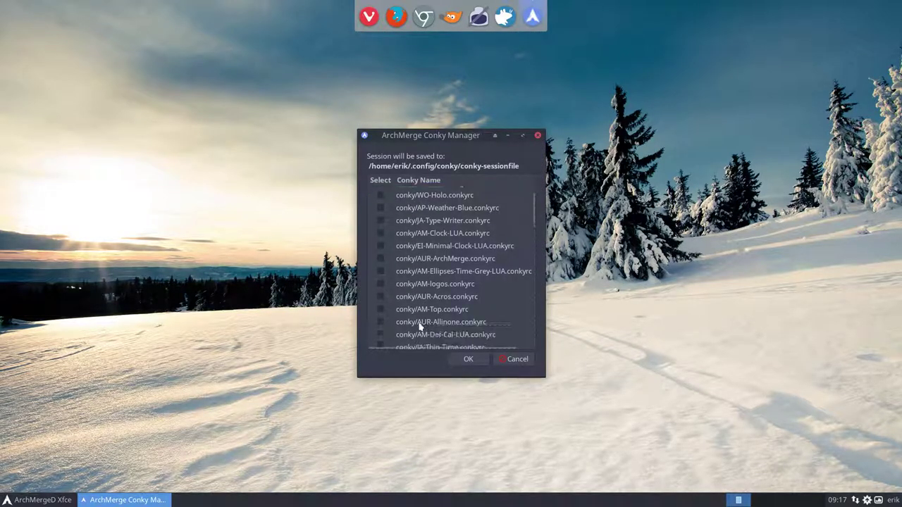
click(421, 181)
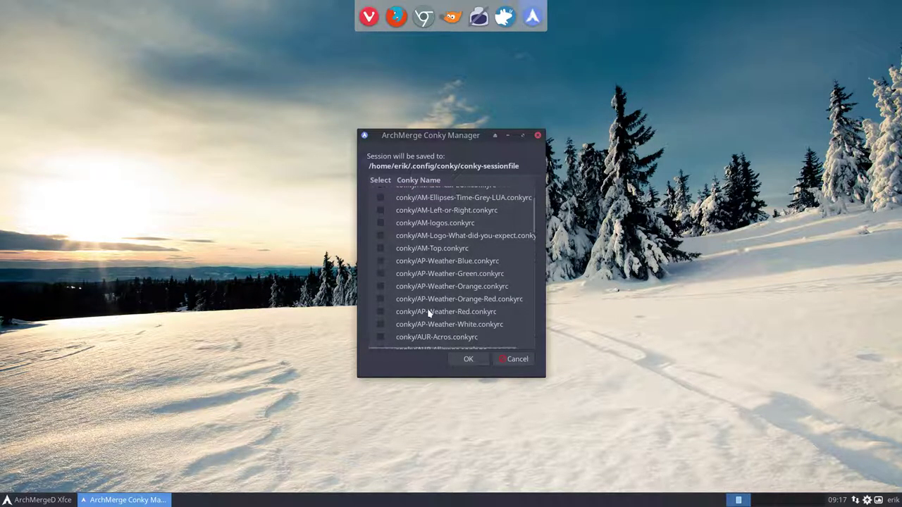
click(381, 259)
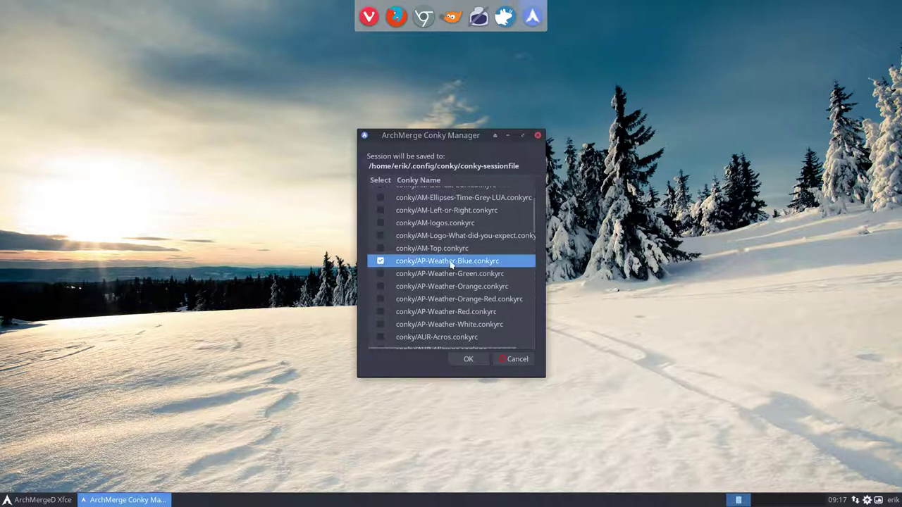
click(466, 359)
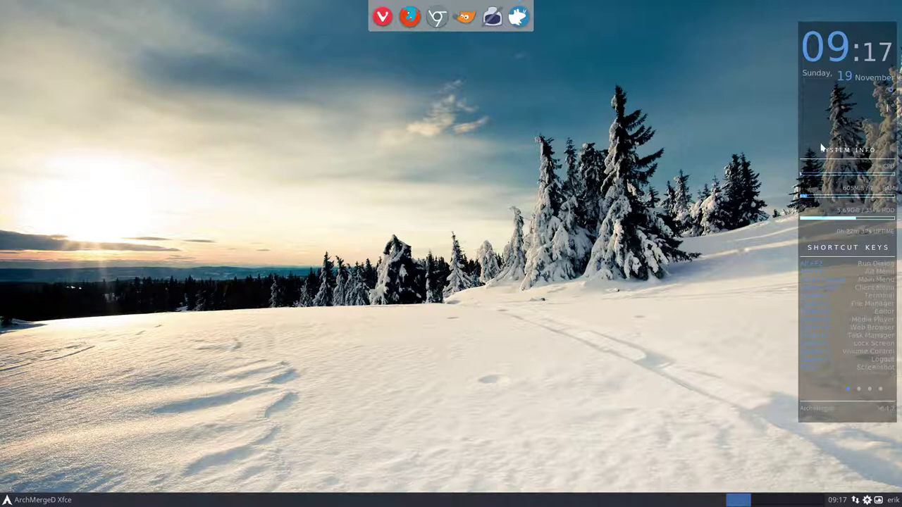
Replace AP-Weather-Blue with the JA-Type-Writer conky via Conkyzen
right_click(313, 203)
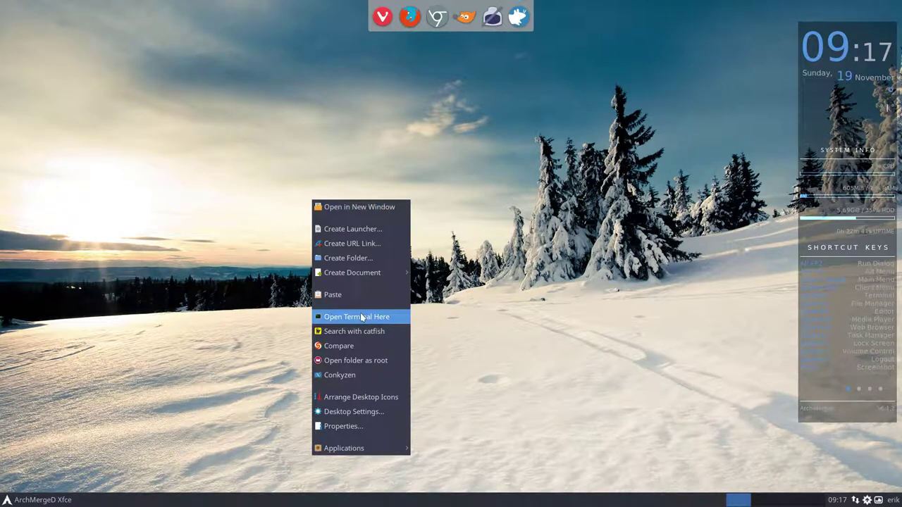
click(360, 374)
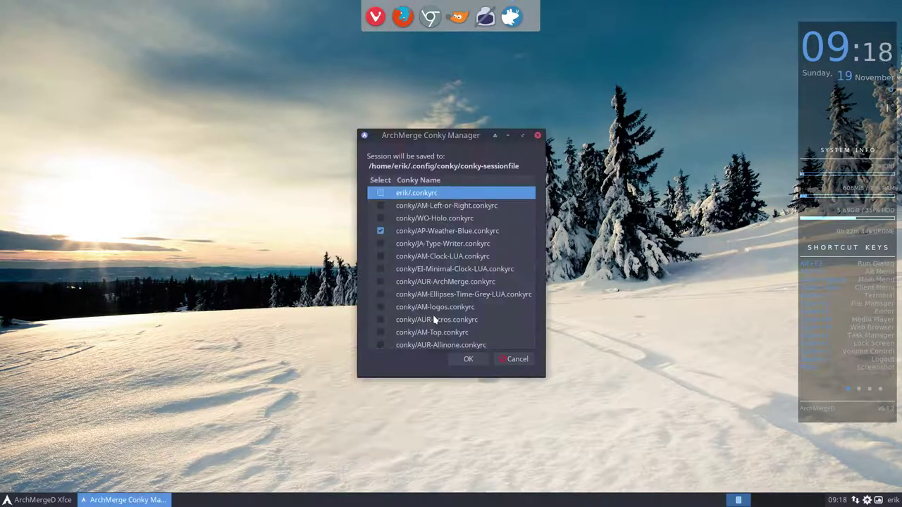
click(381, 231)
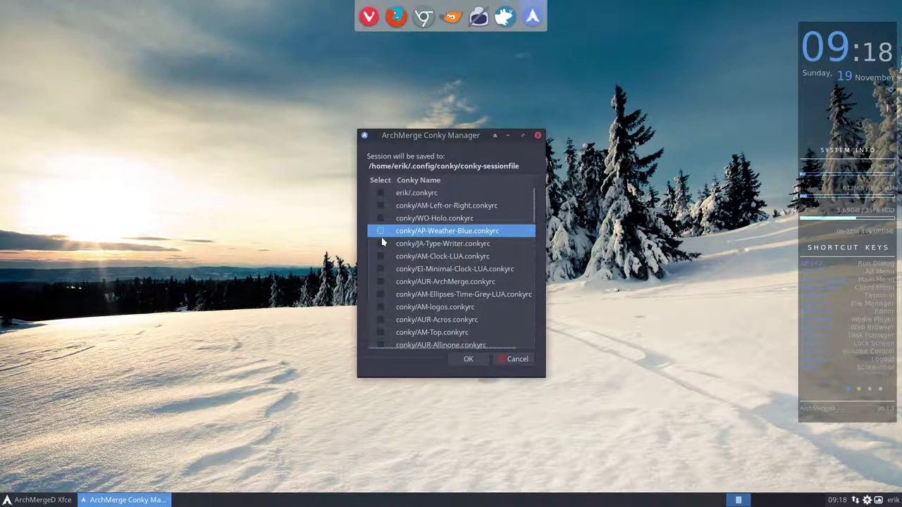
click(382, 244)
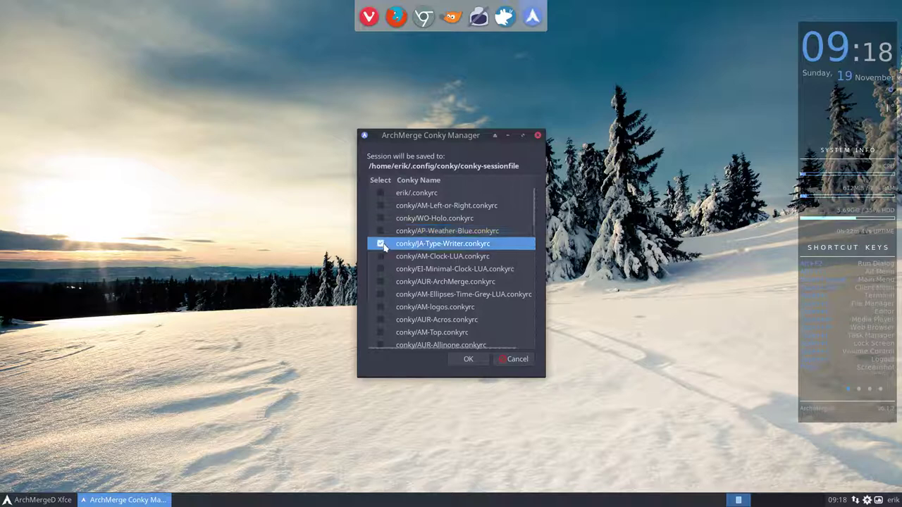
click(472, 358)
Reopen Conkyzen, untick JA-Type-Writer and move the dialog to the left
right_click(269, 256)
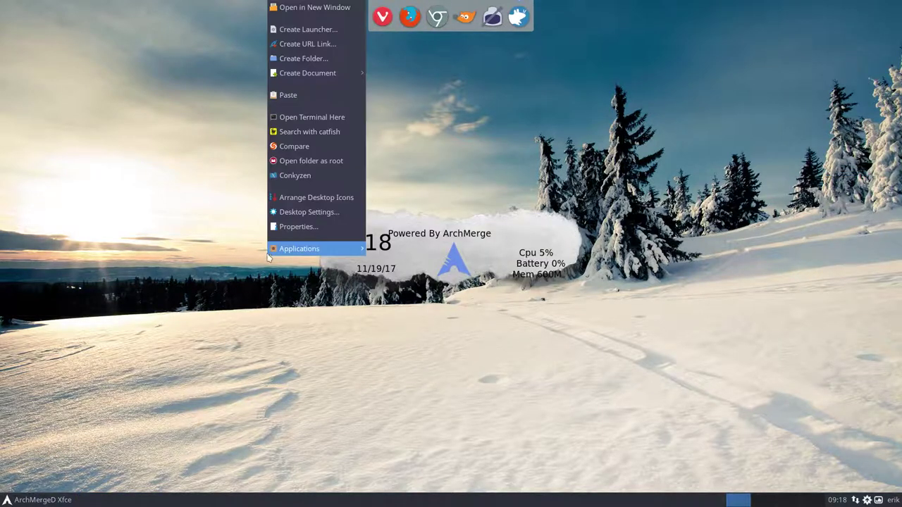
click(309, 176)
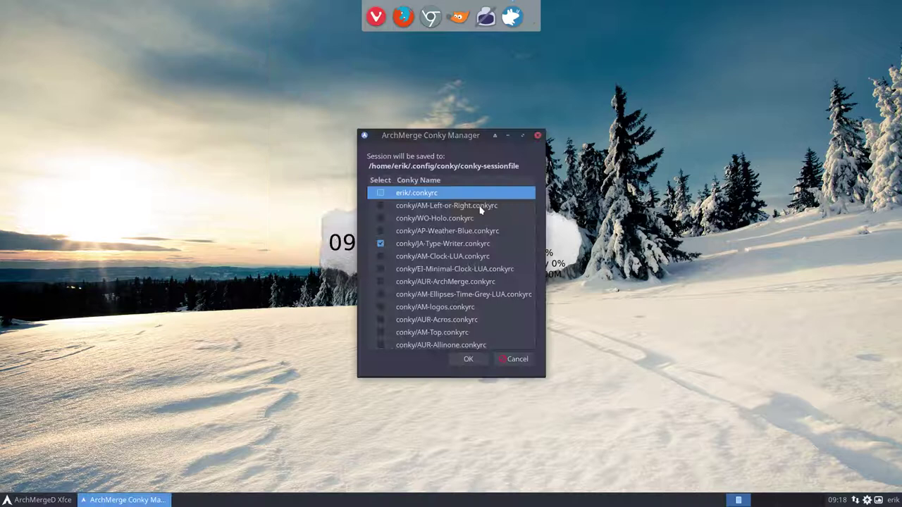
click(379, 244)
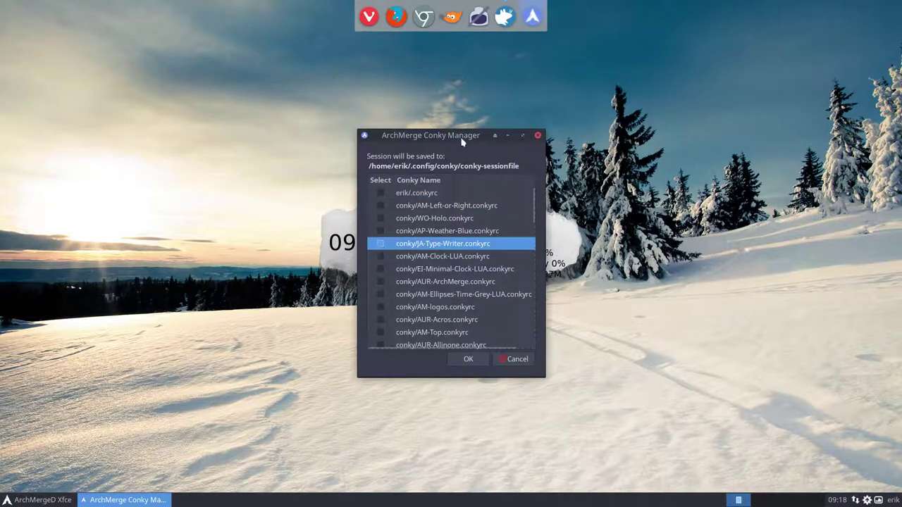
drag(462, 140, 222, 145)
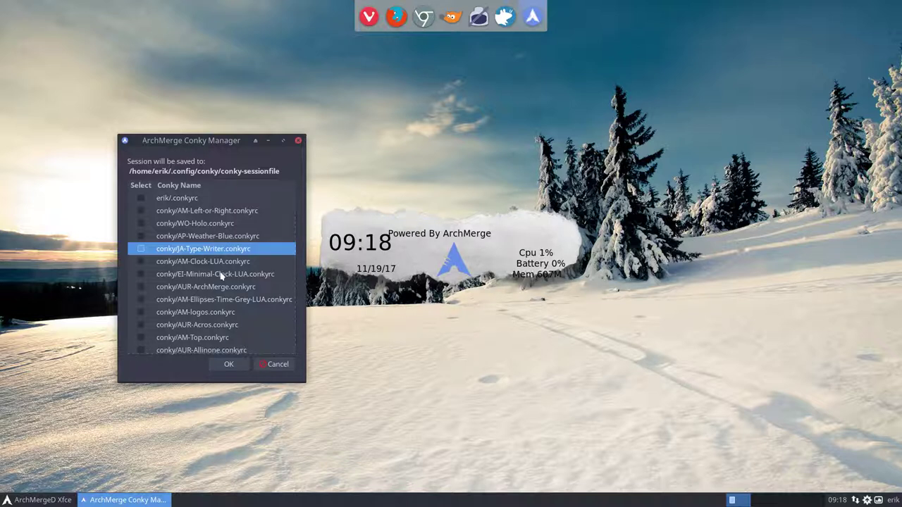
Tick AP-Weather-Blue.conkyrc and confirm to bring the weather conky back
click(142, 236)
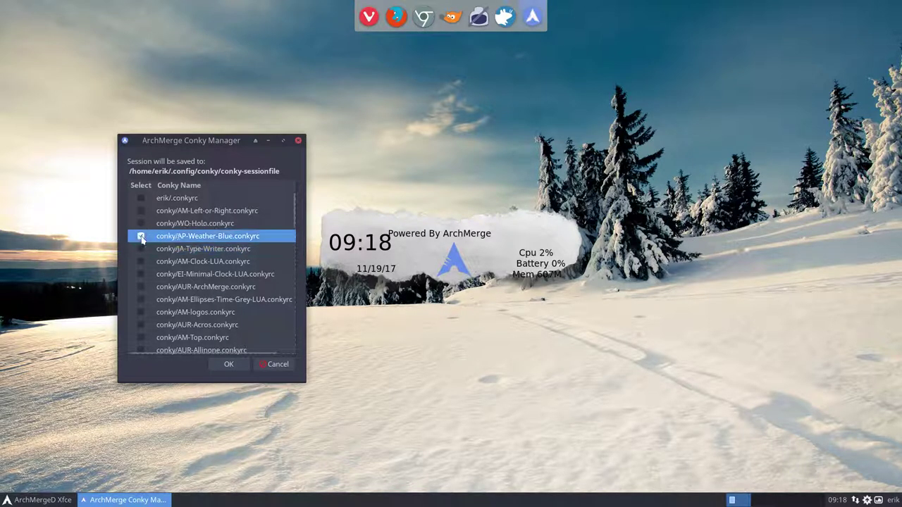
click(227, 363)
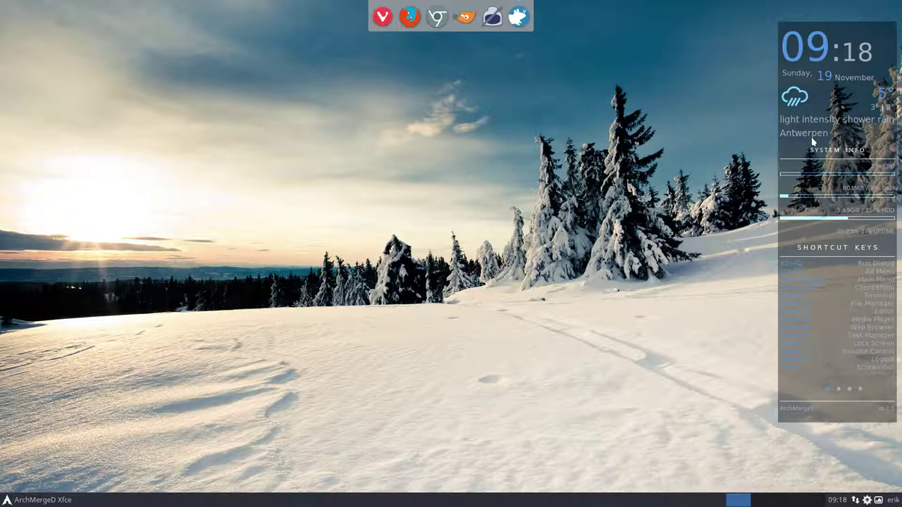
In Conkyzen, swap AP-Weather-Blue for informant/AP-inf-blue.conkyrc, with the list sorted by Conky Name
right_click(368, 116)
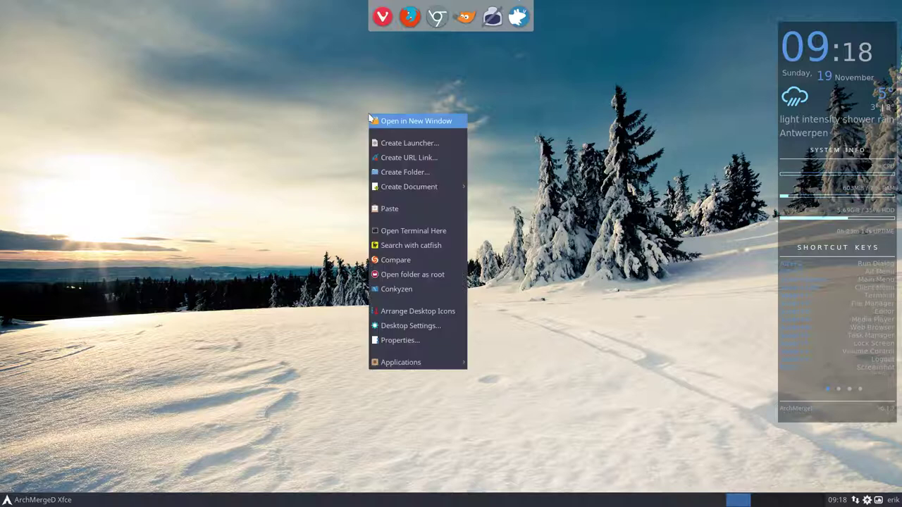
click(413, 290)
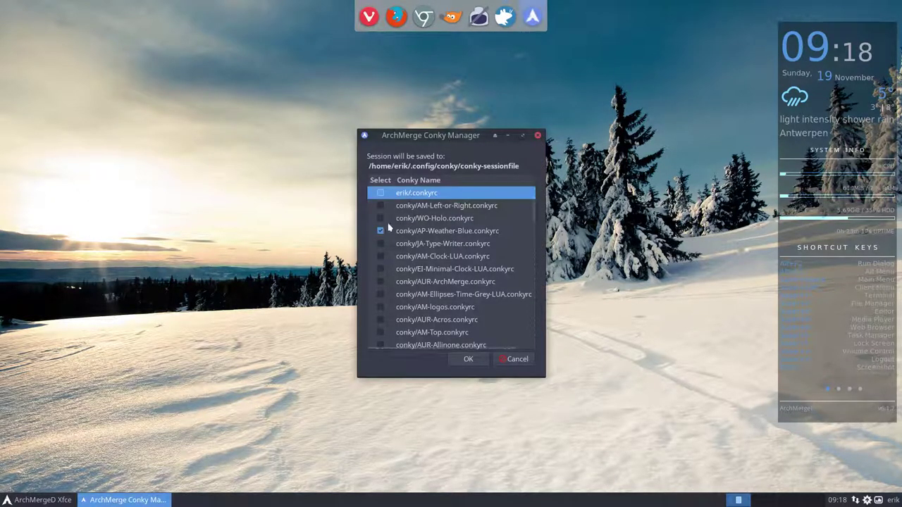
click(380, 229)
click(420, 181)
scroll(428, 300, down, 3)
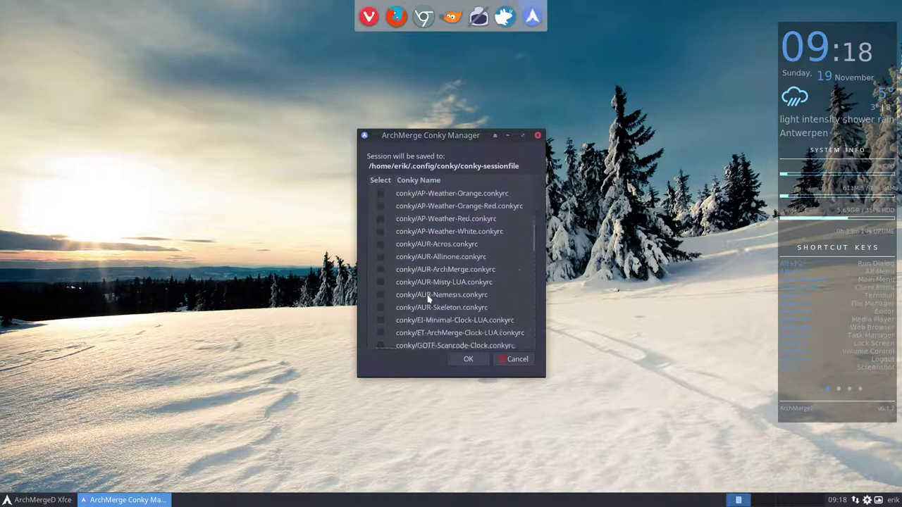
scroll(428, 298, down, 2)
scroll(426, 295, down, 10)
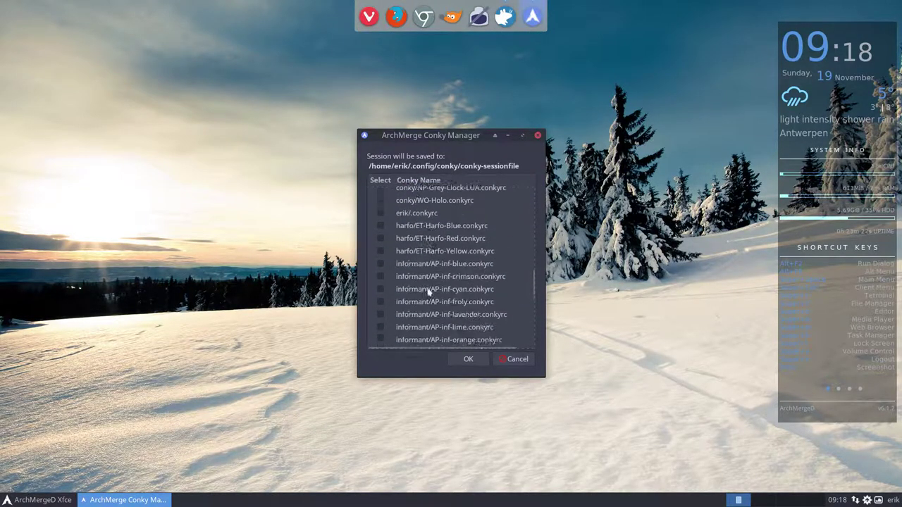
scroll(428, 292, up, 7)
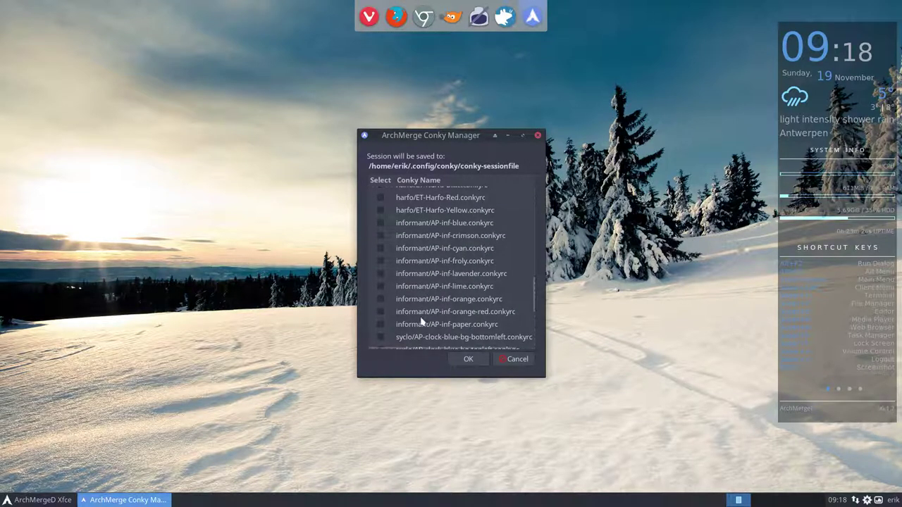
click(384, 225)
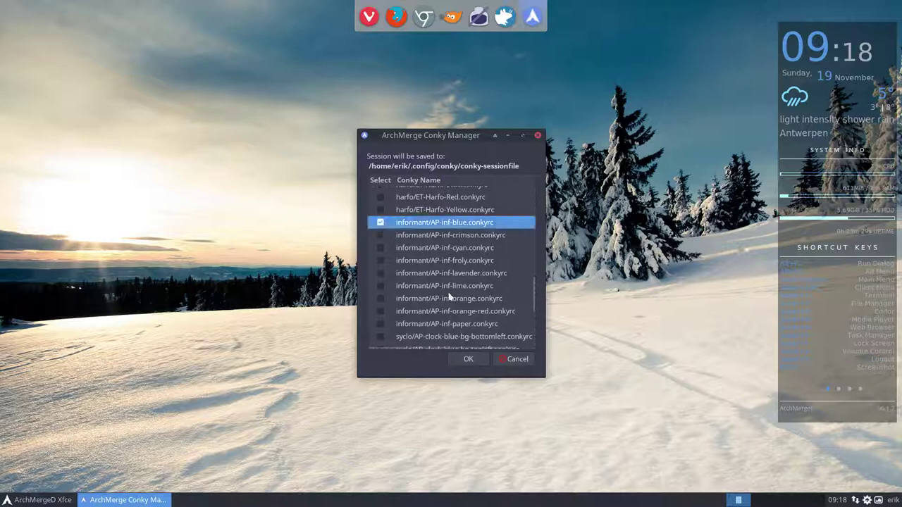
click(468, 359)
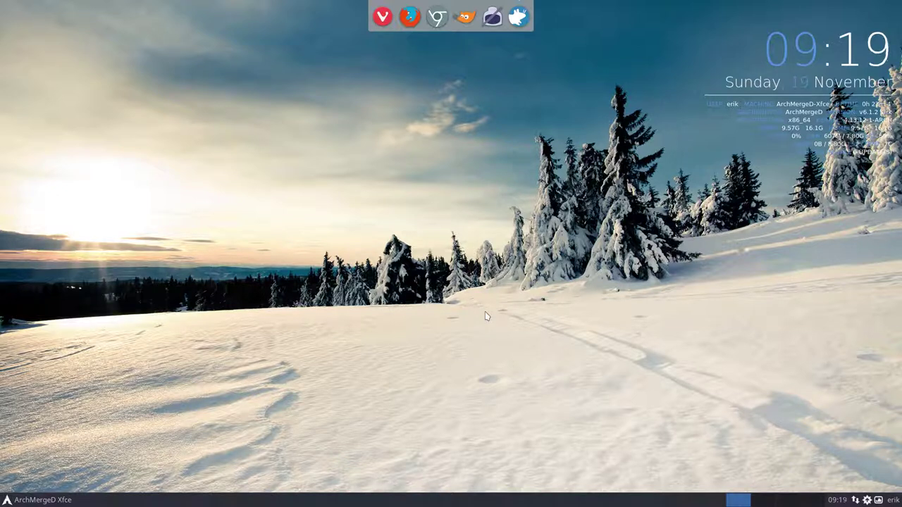
Open the Whisker applications menu from the ArchMergeD Xfce taskbar button
click(38, 500)
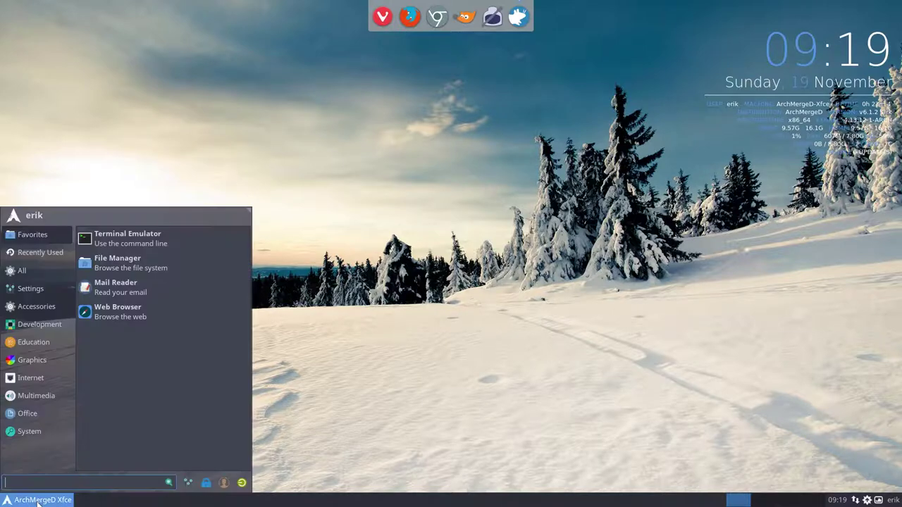